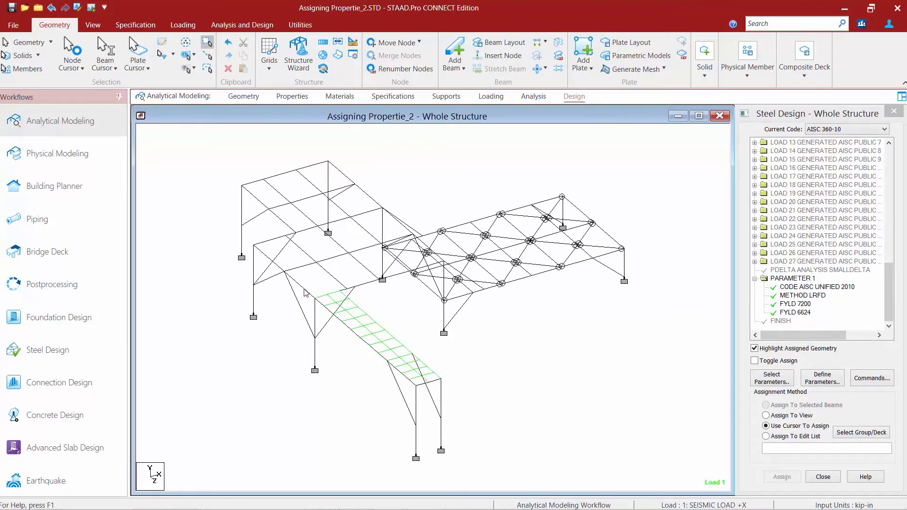
Step: Select the four front-bay roof beam segments, dropping the accidentally picked X brace
click(304, 291)
click(274, 262)
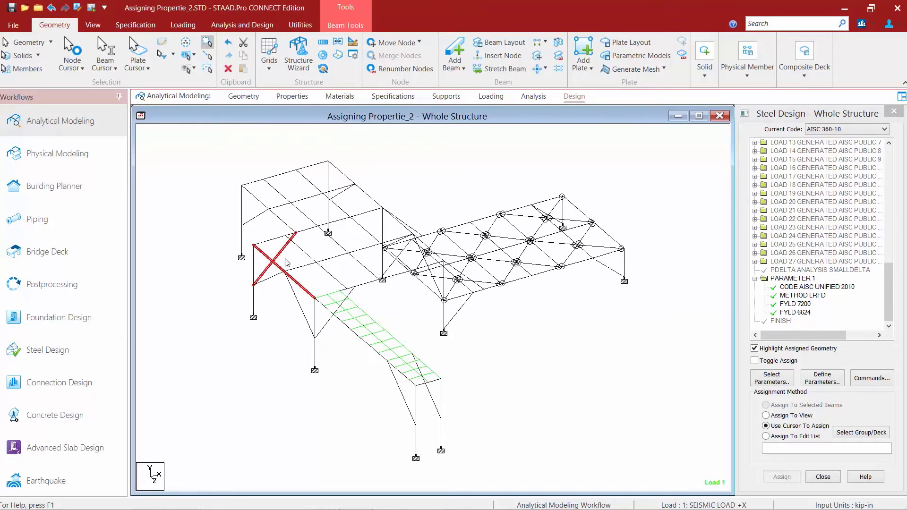
click(309, 256)
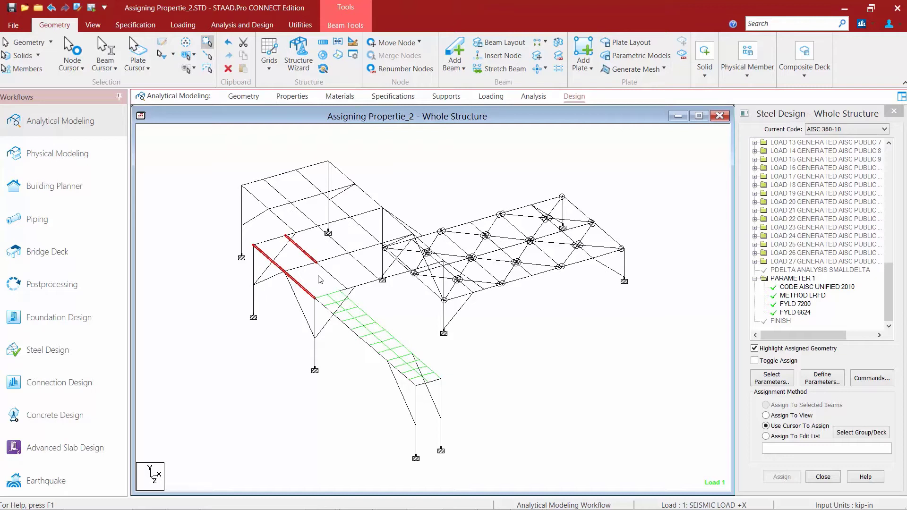
click(330, 274)
click(352, 257)
click(337, 243)
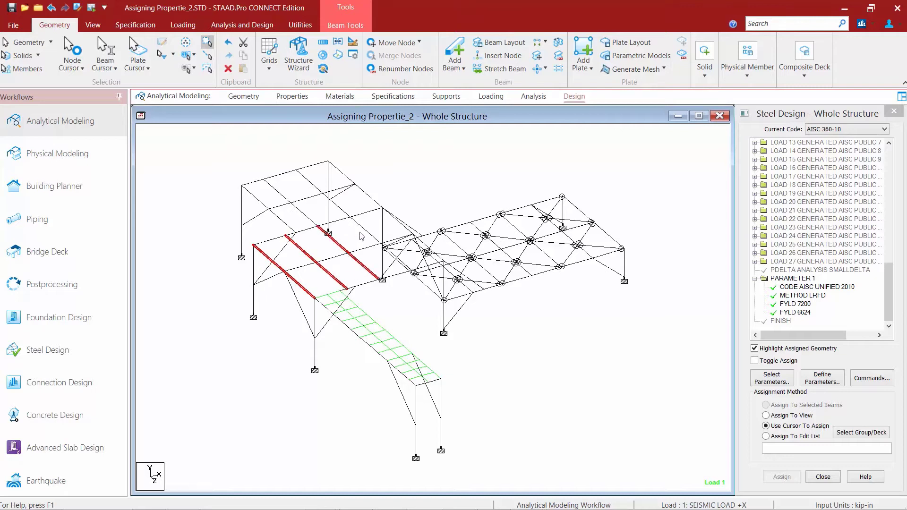
click(364, 229)
click(394, 260)
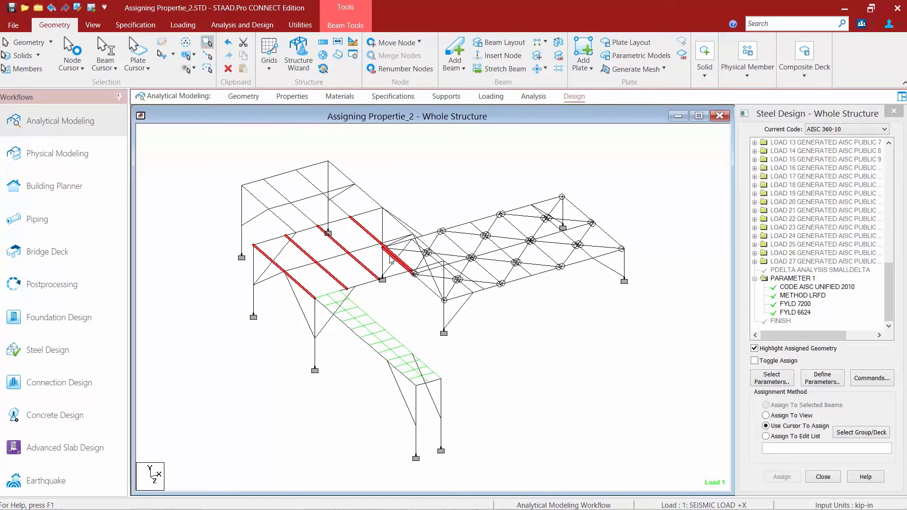
Step: Add beam 44 and the remaining back-frame roof beam segments to the selection
click(396, 223)
click(368, 200)
click(341, 175)
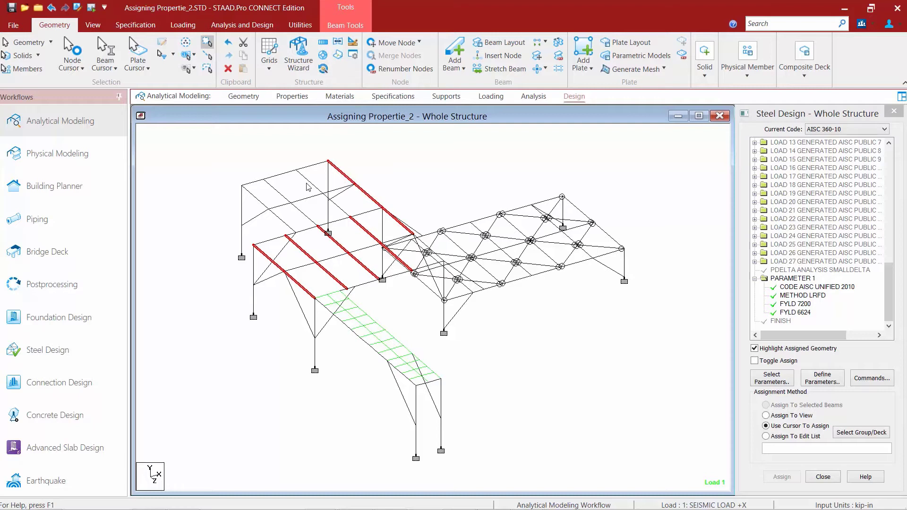
click(308, 186)
click(336, 208)
click(301, 213)
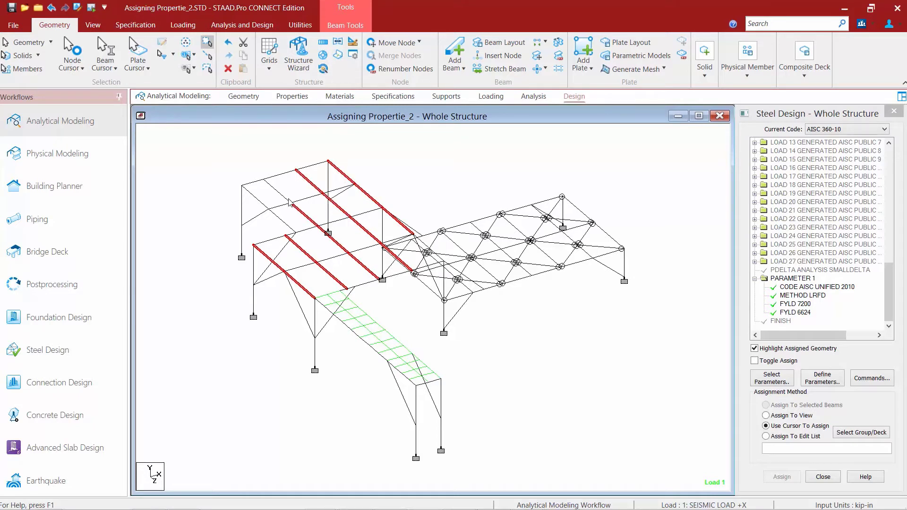
click(285, 198)
click(262, 203)
click(278, 220)
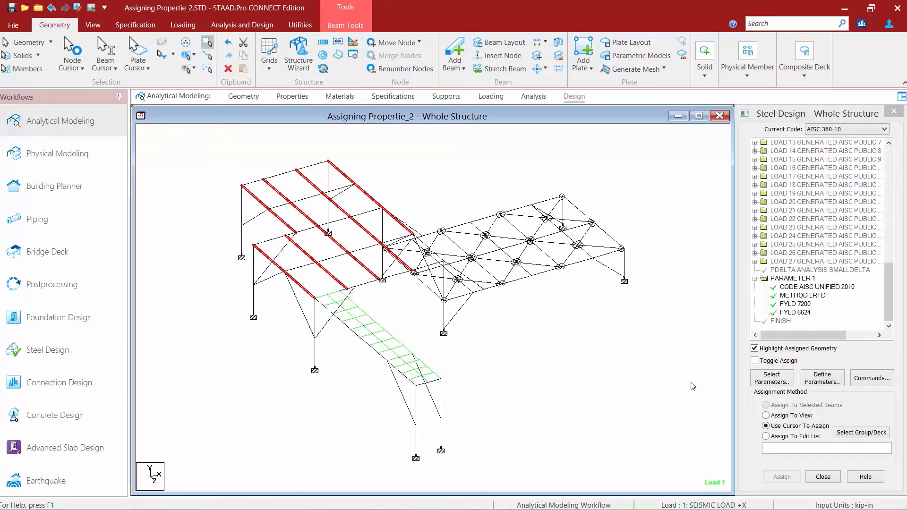
Step: Assign an unsupported top-flange length UNT of 12 in to the selected roof beams
click(829, 378)
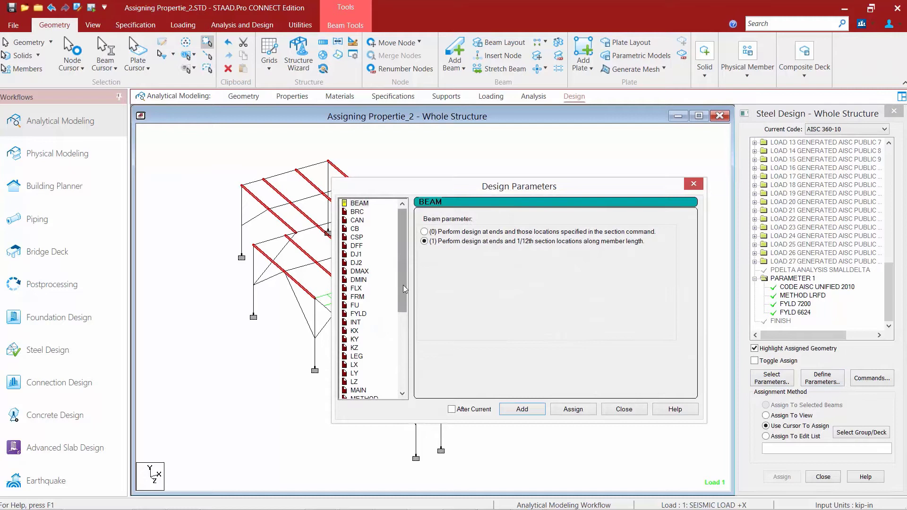
drag(404, 286, 405, 378)
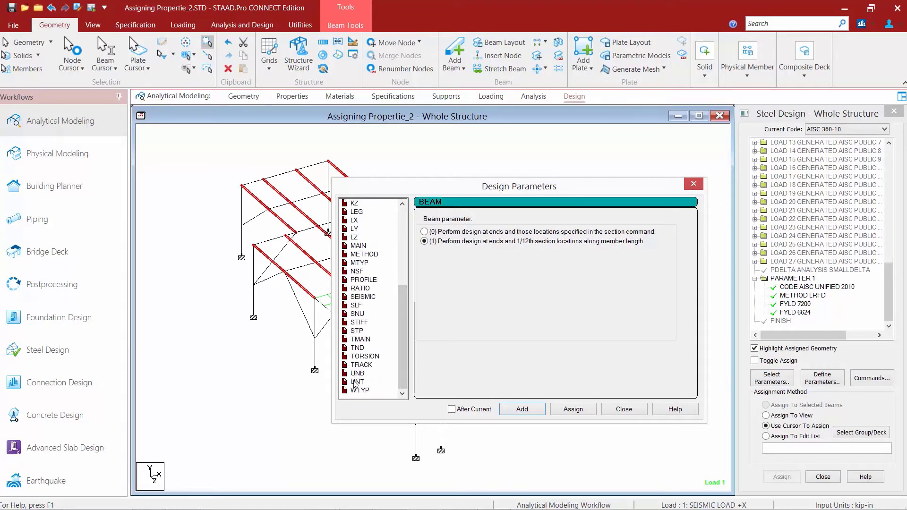
click(356, 382)
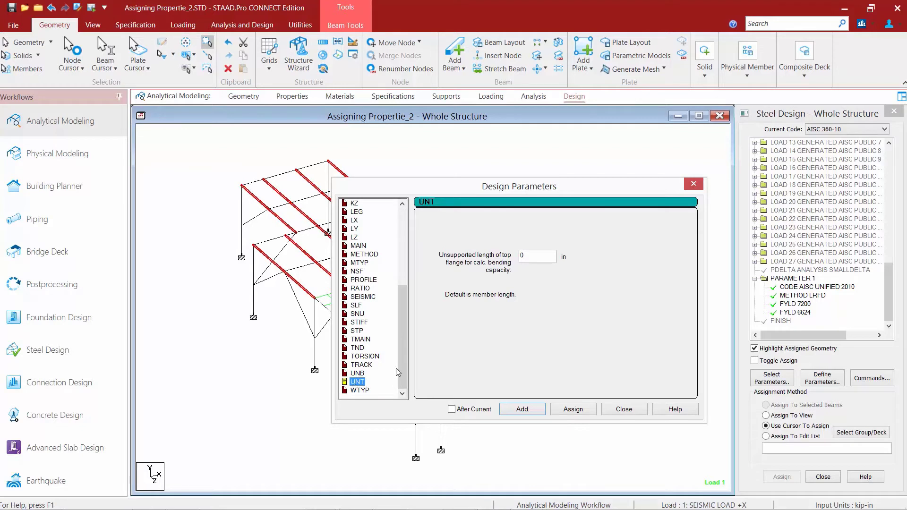
double_click(543, 256)
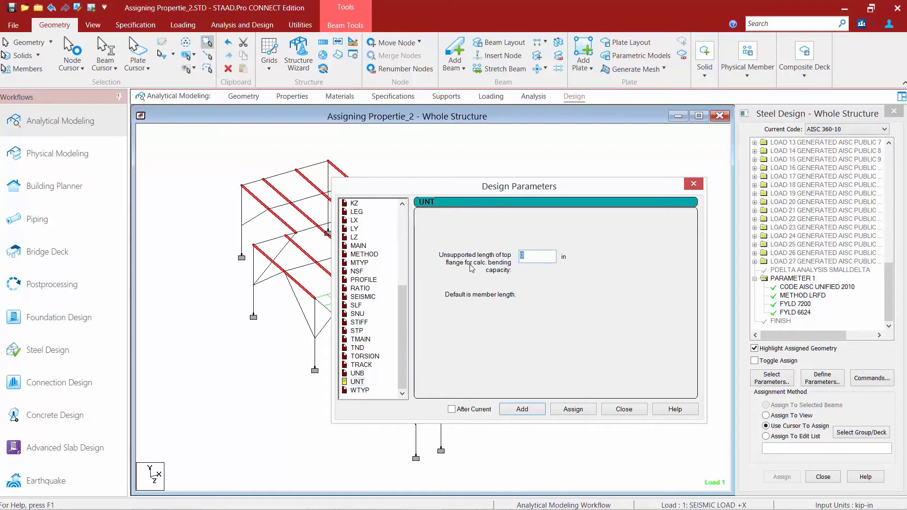
text(12)
click(567, 412)
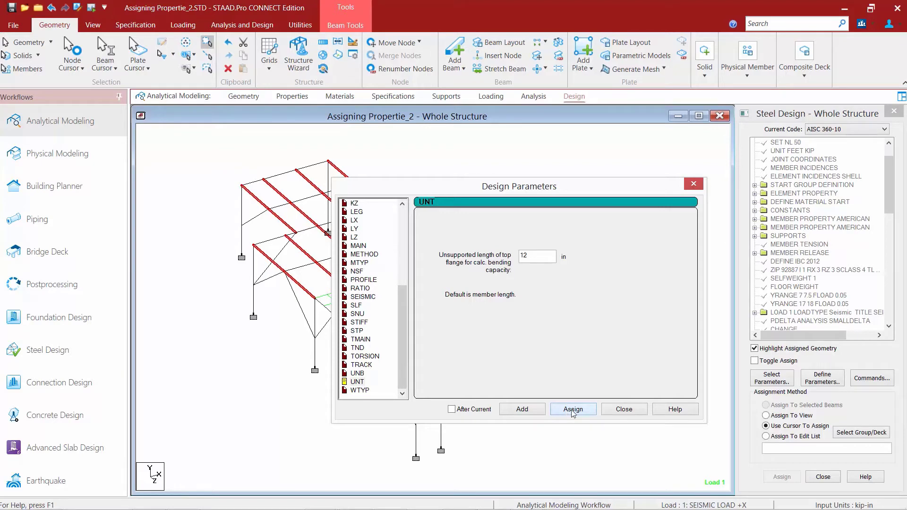
click(624, 411)
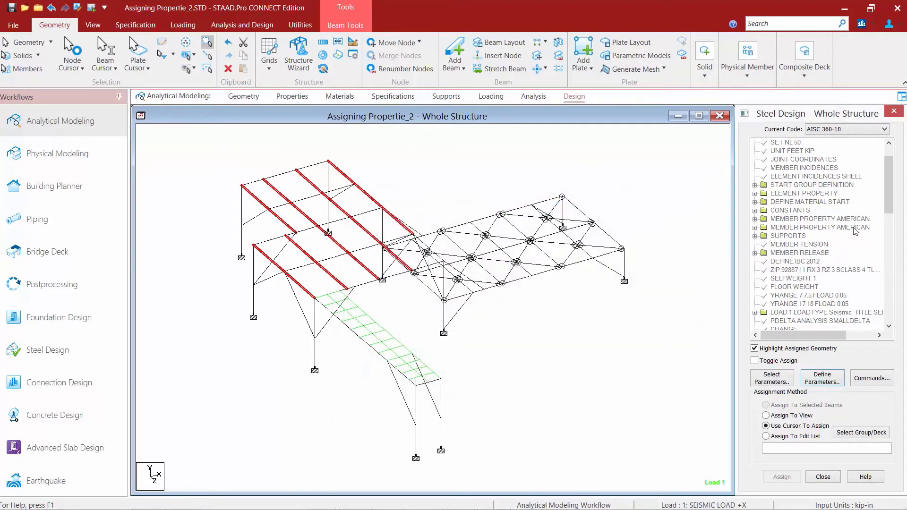
drag(889, 208, 887, 339)
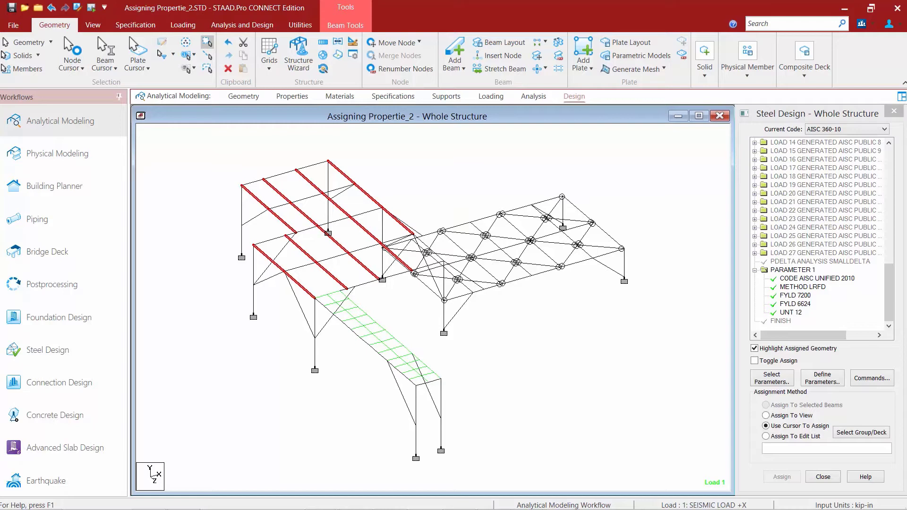
Step: Deselect the roof beams and hide the load arrows on the model
click(462, 179)
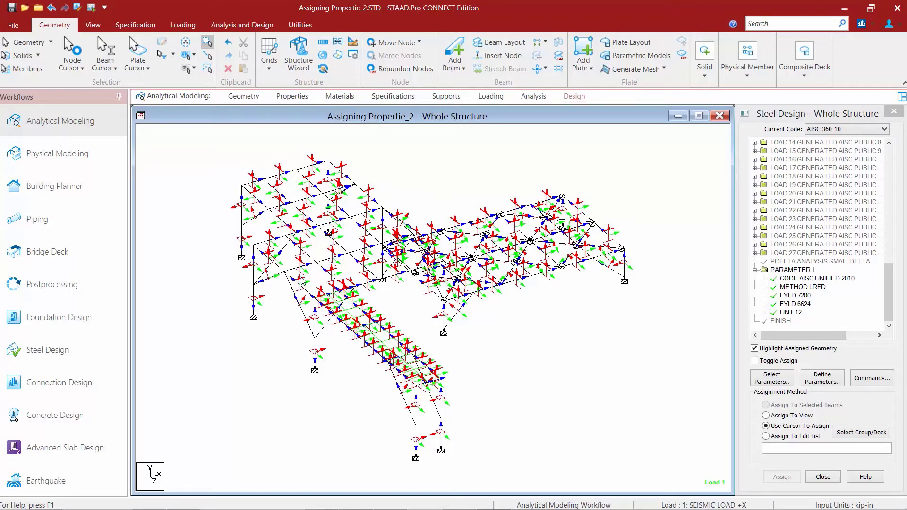
click(378, 122)
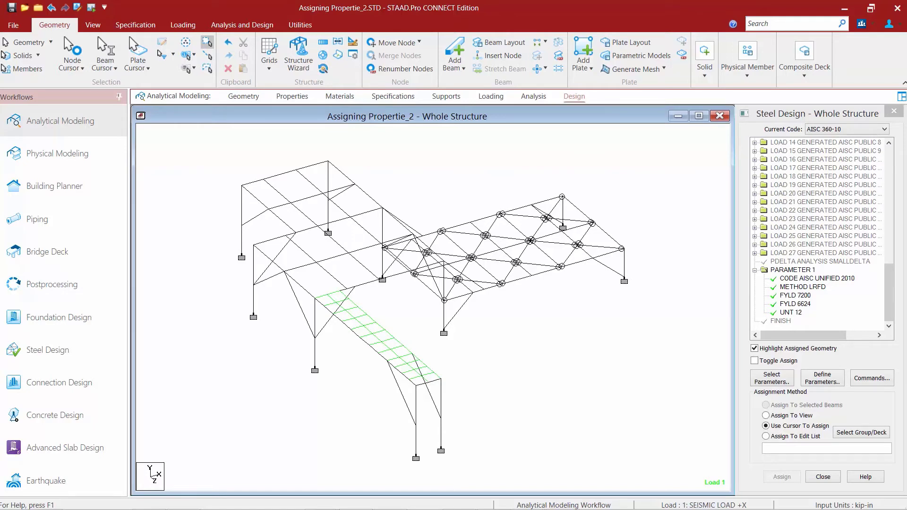
Step: Select the two back-frame columns and both halves of the two bridge-end columns for parameter definition
click(242, 229)
ctrl+click(328, 211)
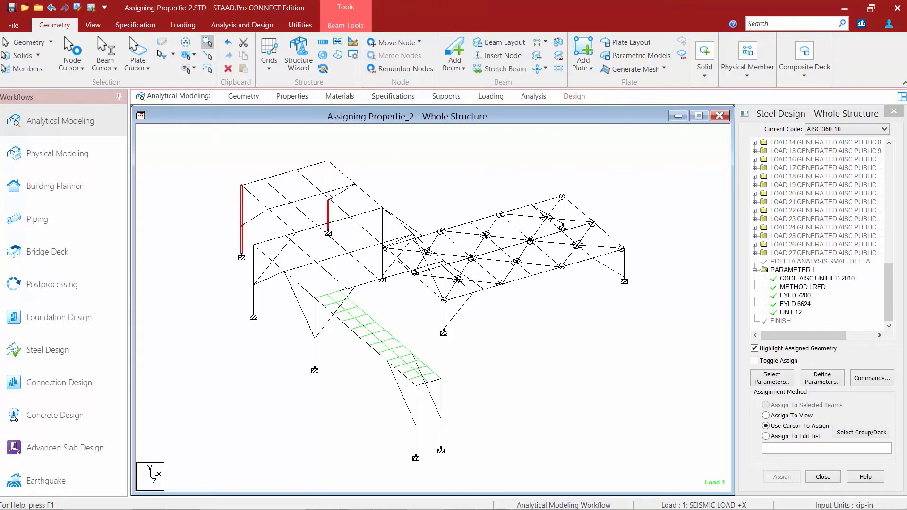
ctrl+click(417, 430)
ctrl+click(418, 420)
ctrl+click(441, 429)
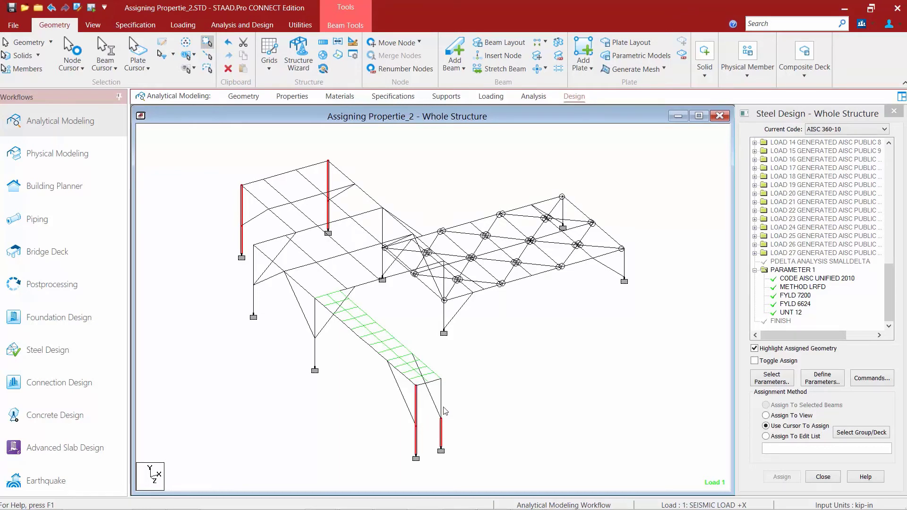
ctrl+click(442, 410)
click(813, 379)
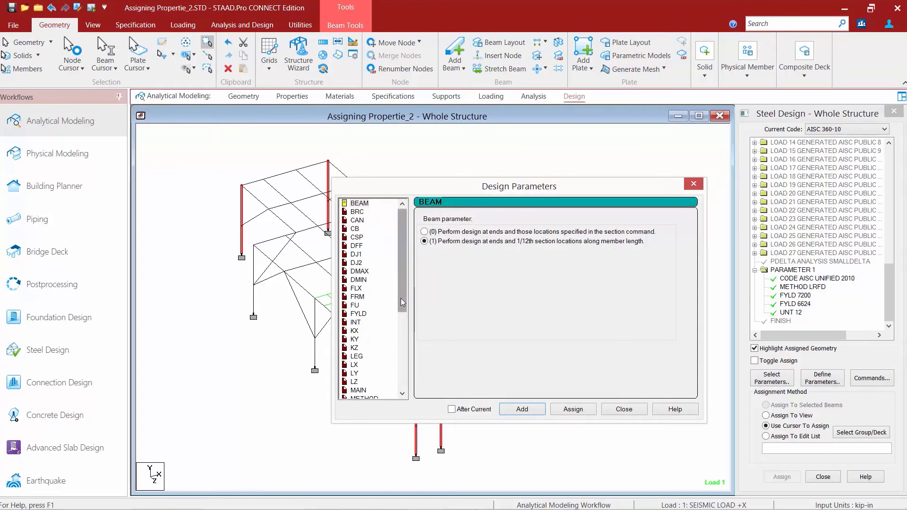
Step: Browse the KX, KY, KZ and LX length parameters to locate LY
drag(400, 298, 397, 321)
click(354, 288)
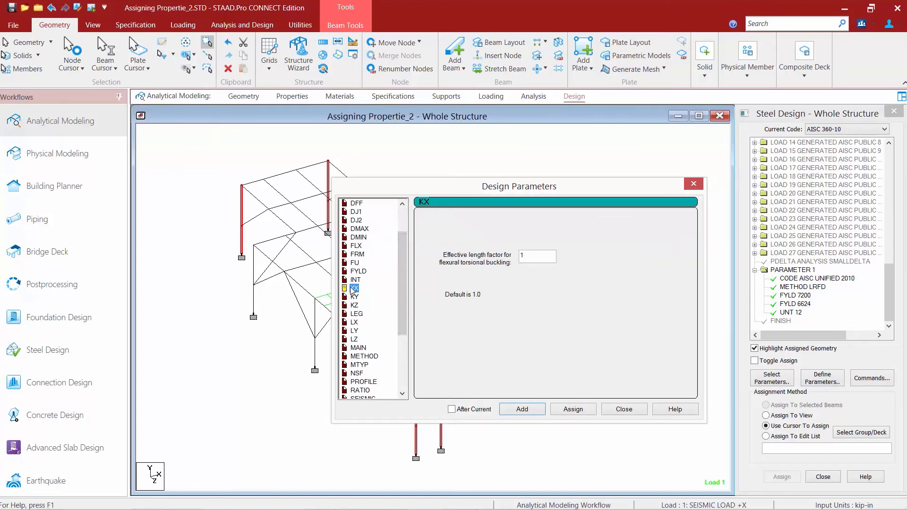
click(352, 297)
click(353, 305)
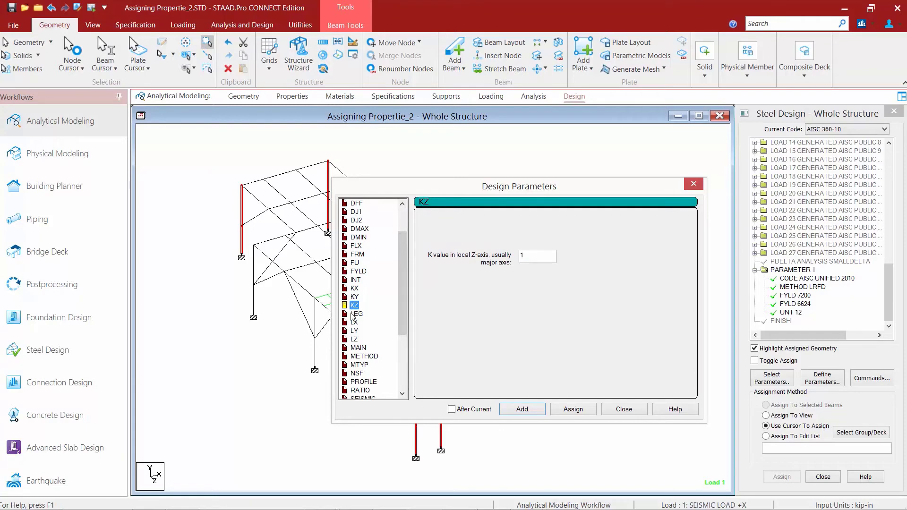
click(353, 324)
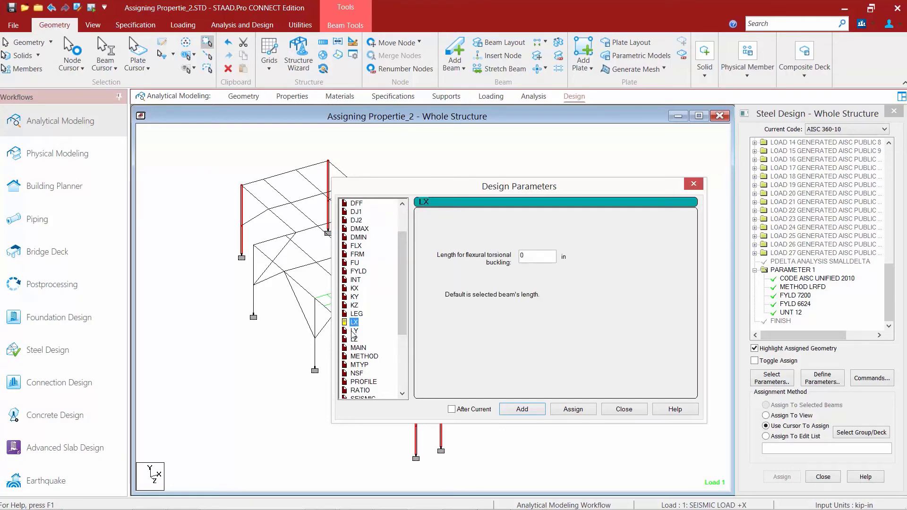
click(354, 331)
click(354, 339)
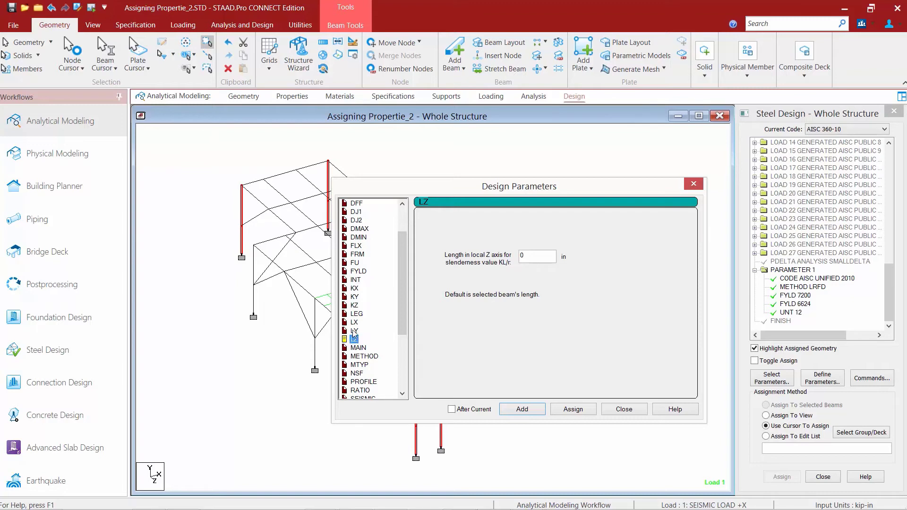
Step: Assign an LY slenderness length of 213 in to the selected columns
click(354, 332)
double_click(522, 255)
text(213)
click(563, 412)
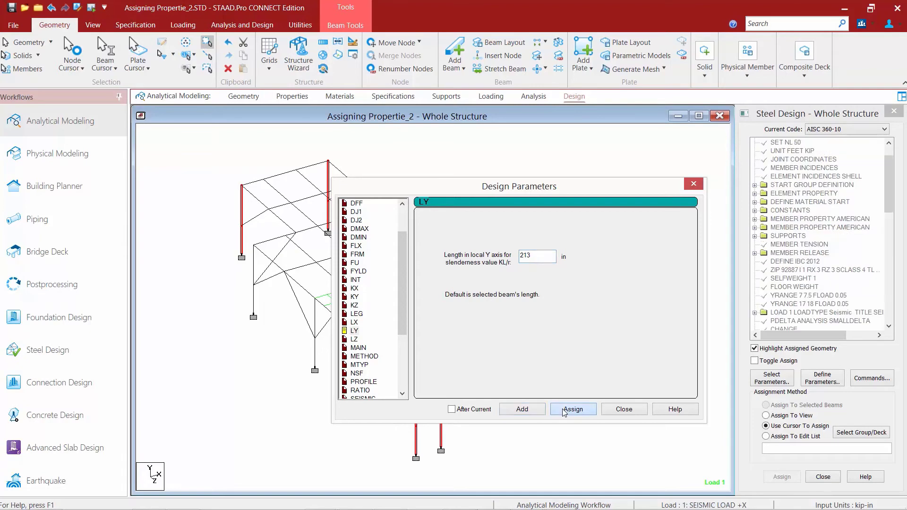
click(614, 412)
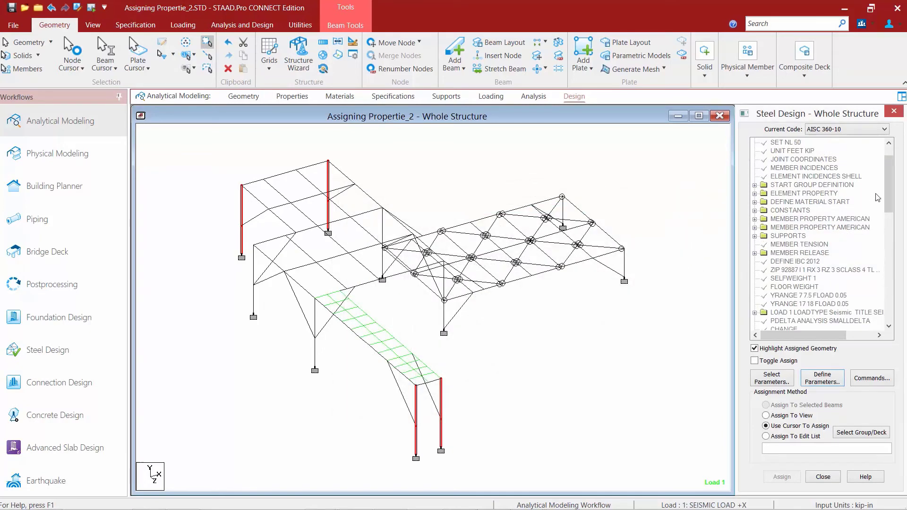
drag(890, 267, 890, 310)
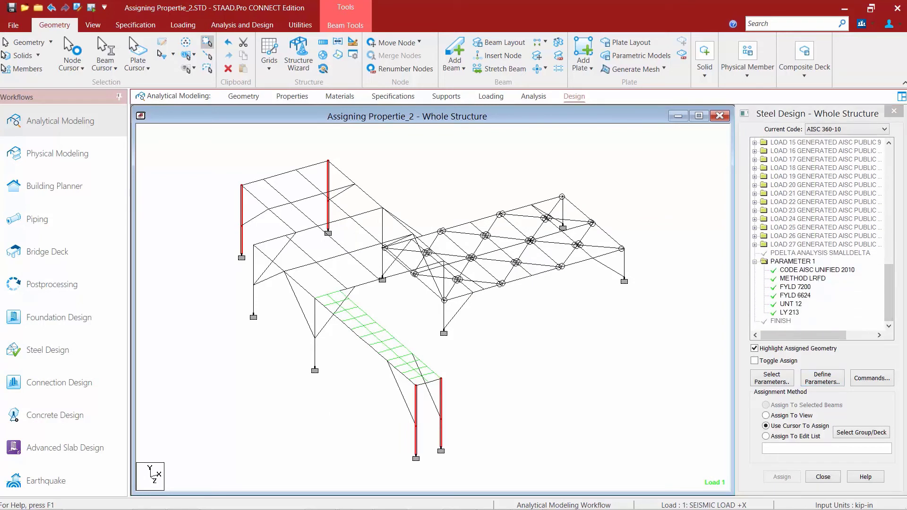
Step: Deselect the columns and add a TRACK 1 parameter for intermediate-detail design output
click(612, 188)
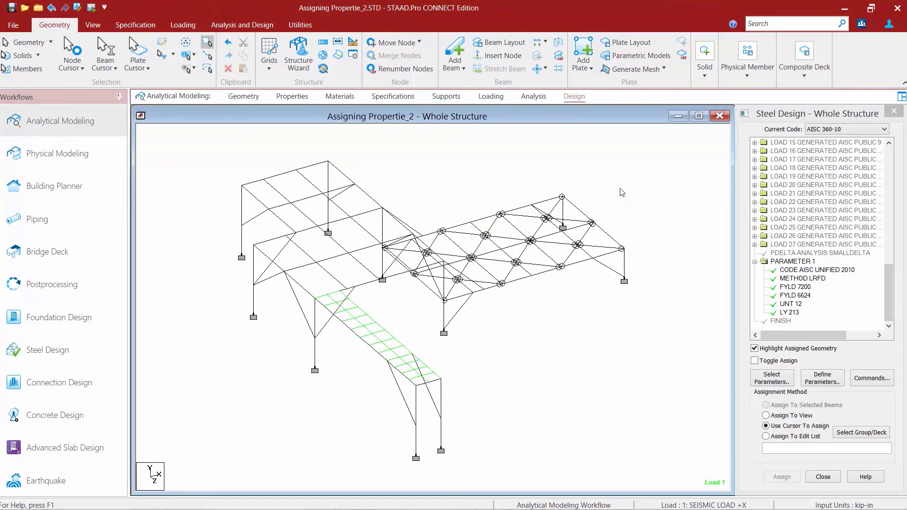
click(816, 382)
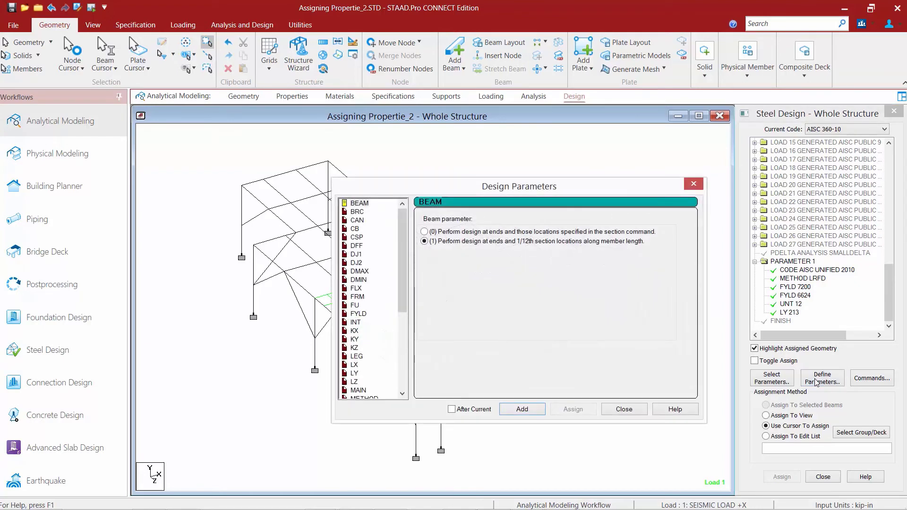
drag(401, 250, 402, 350)
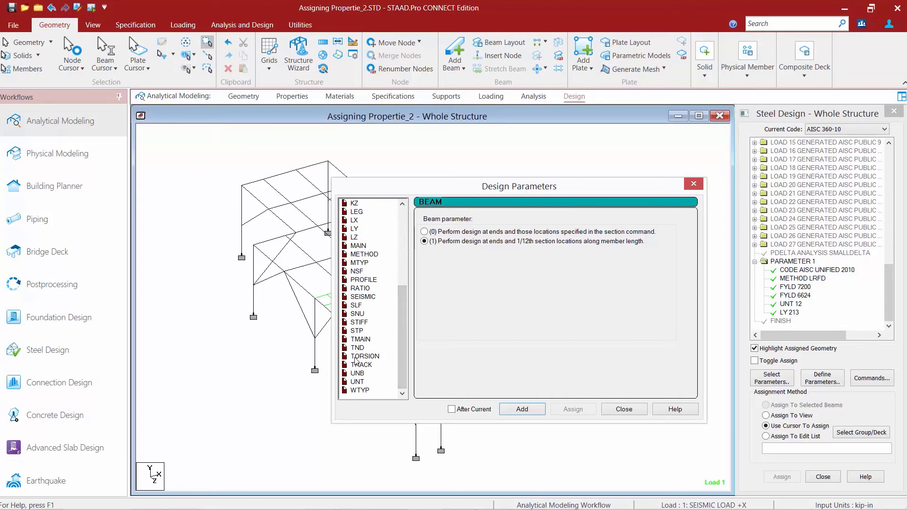
click(361, 365)
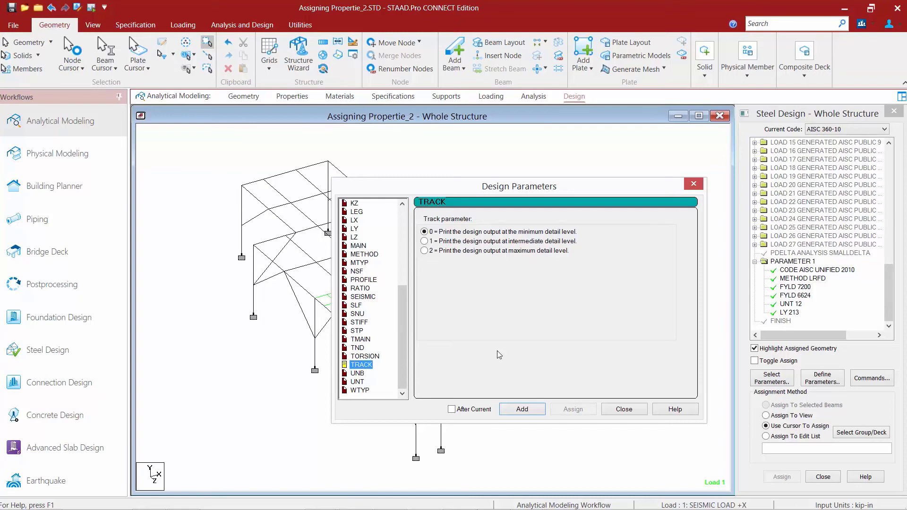
click(424, 241)
click(519, 409)
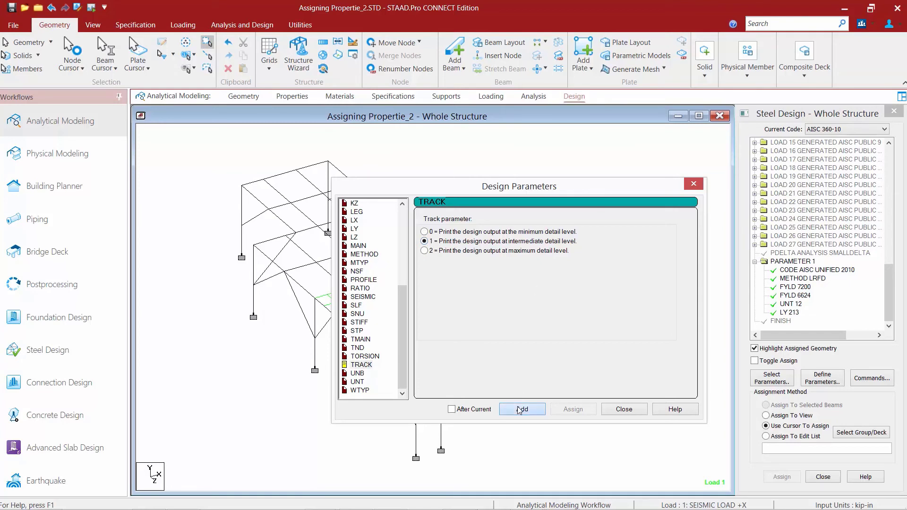
Step: Pick the TRACK 1 entry under Parameter 1 in the Steel Design tree as the parameter to assign
click(619, 411)
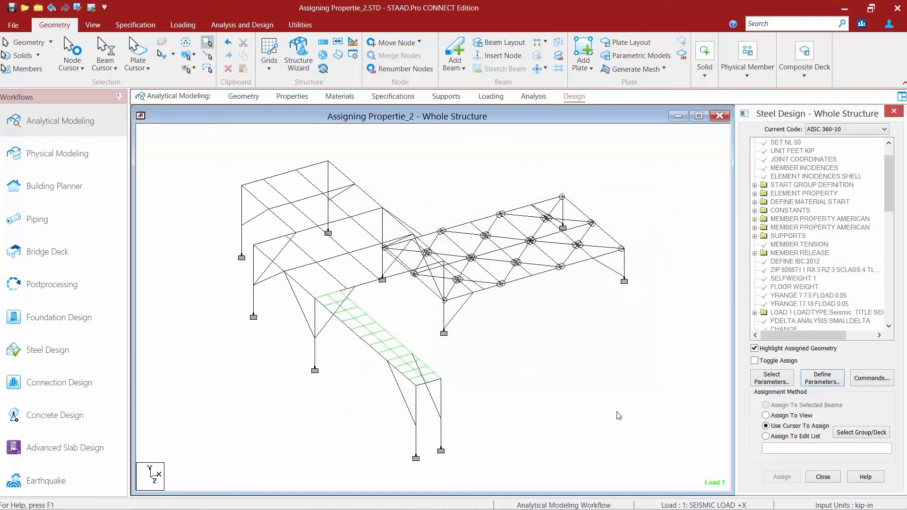
drag(889, 208, 892, 337)
click(602, 392)
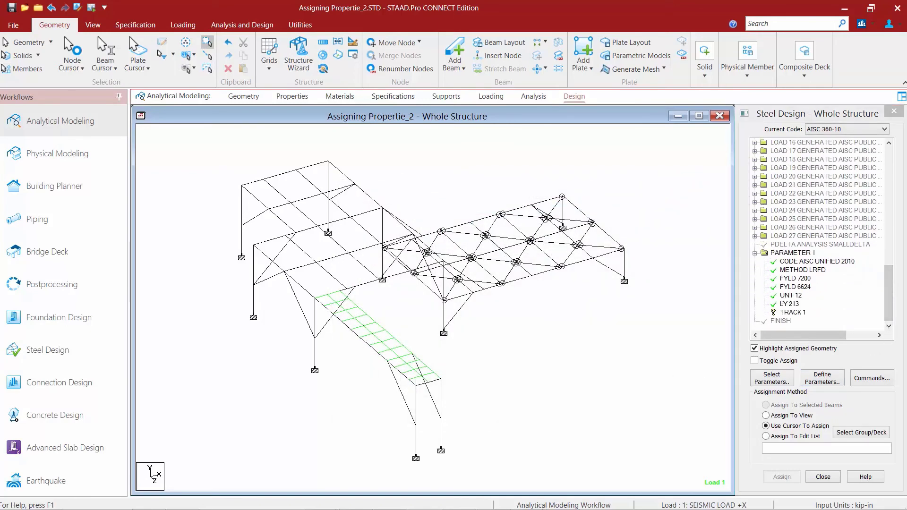
click(787, 313)
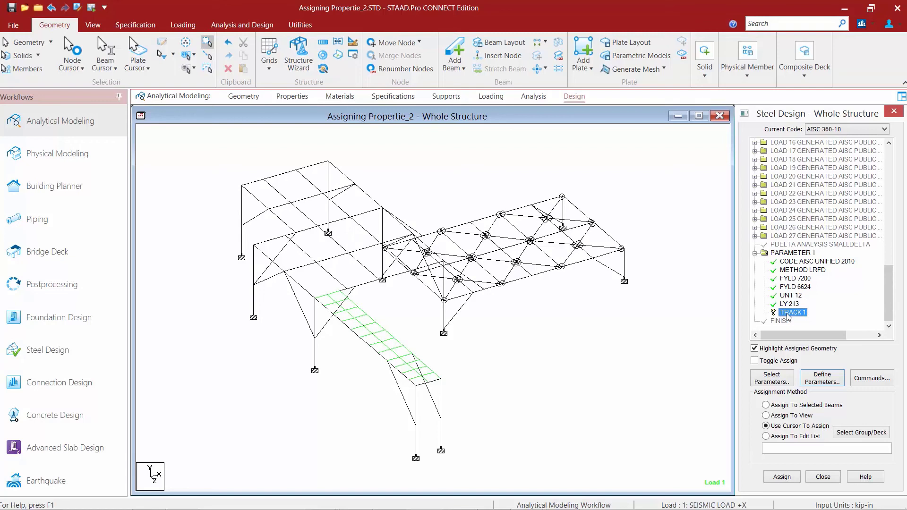
click(55, 26)
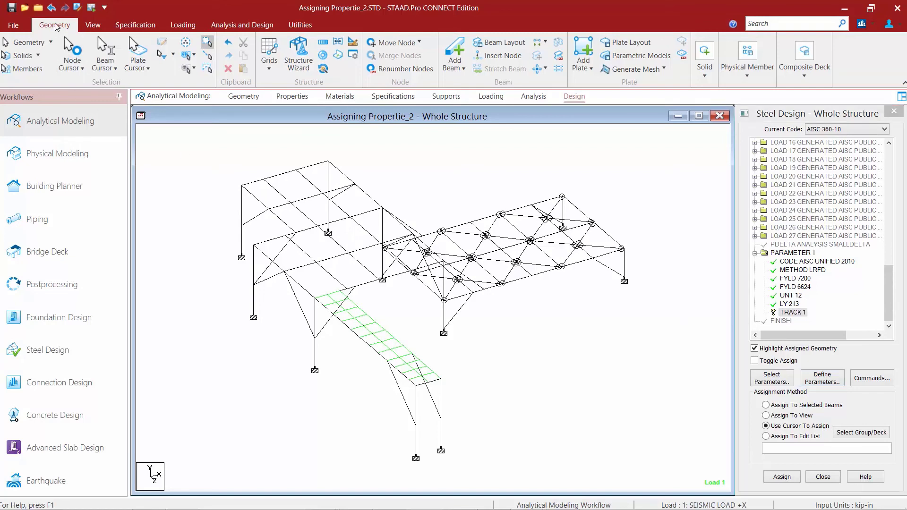
Step: Select all W12X26, HSST6X6X0.375 and L12012022 members by property and assign TRACK 1 to them
click(187, 57)
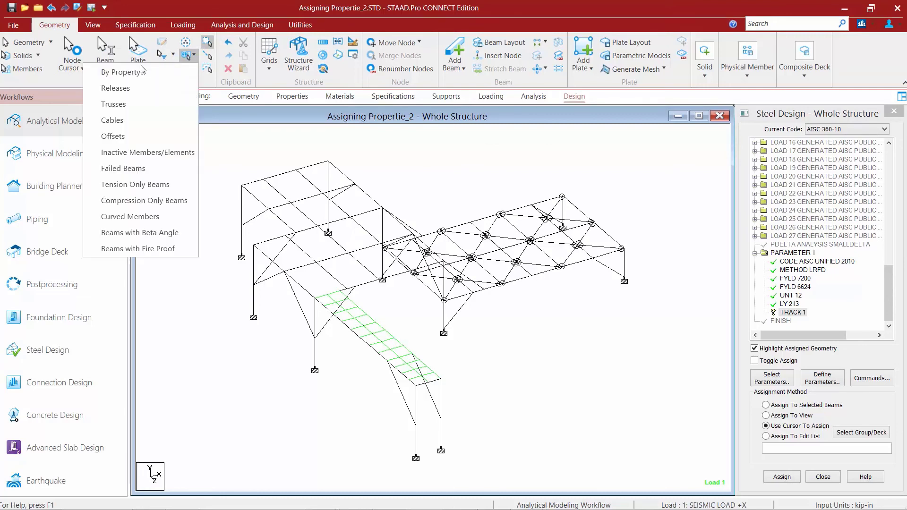
click(129, 73)
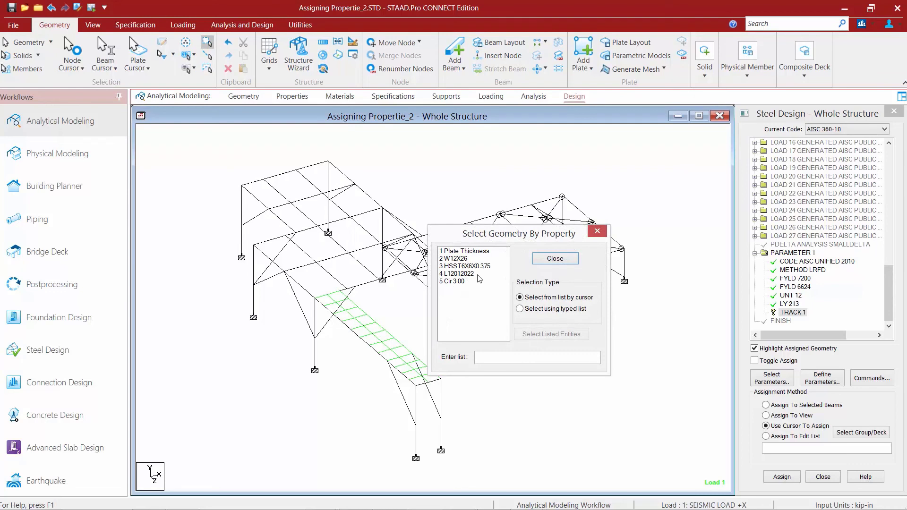
click(452, 259)
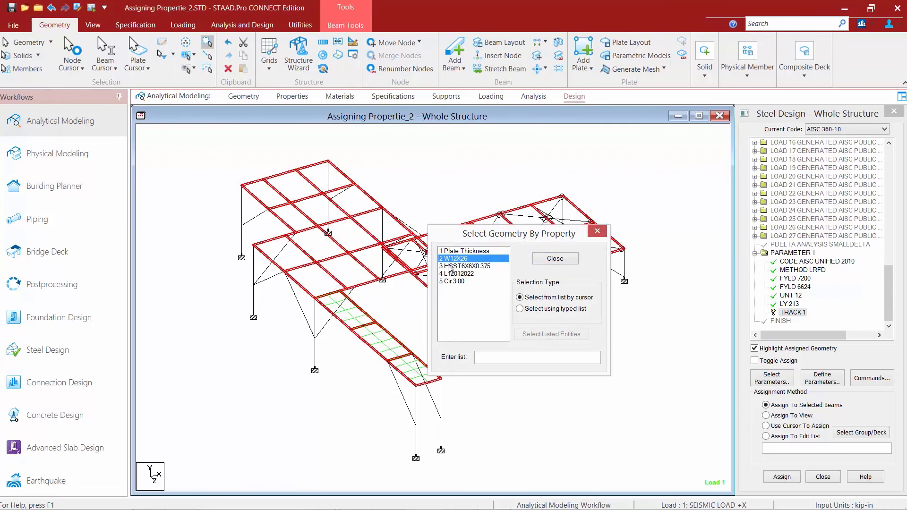
ctrl+click(449, 266)
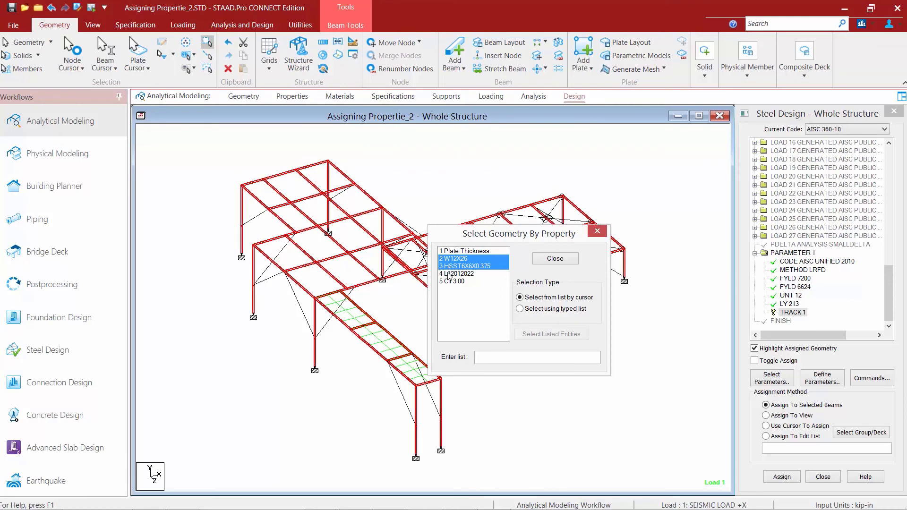
ctrl+click(449, 274)
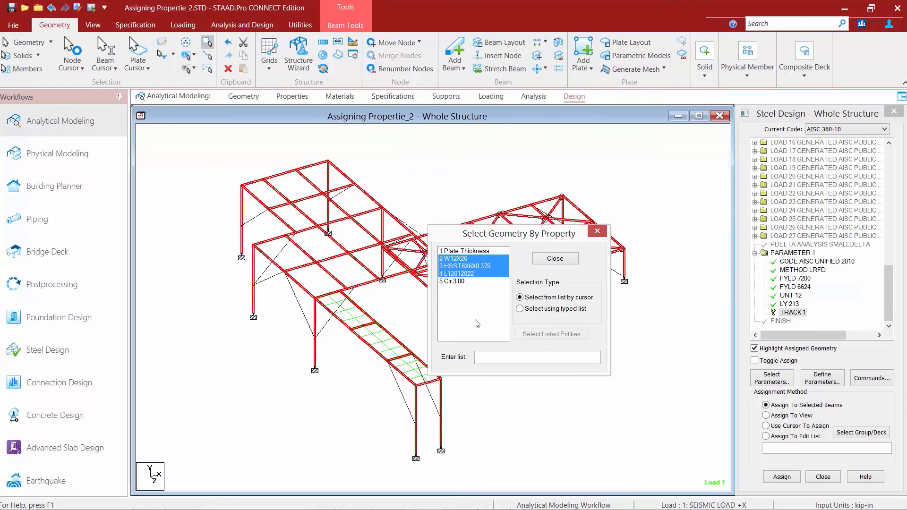
click(537, 259)
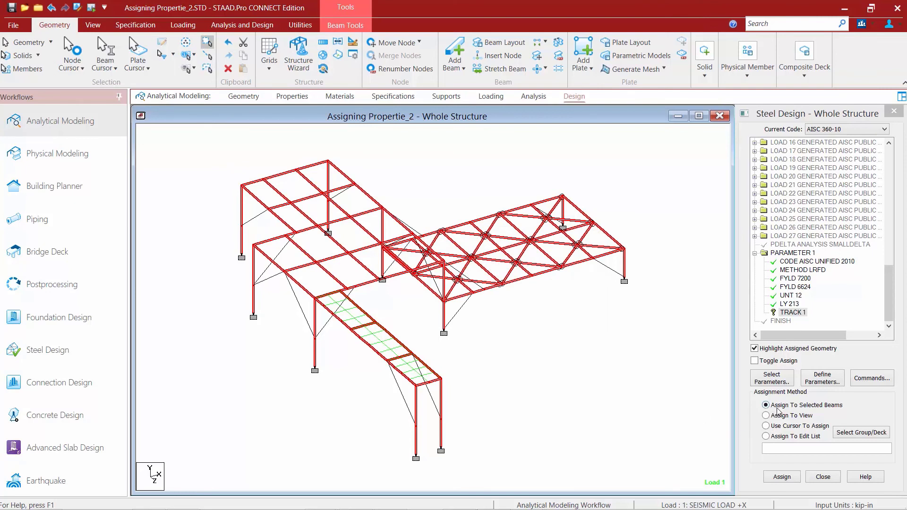
click(782, 477)
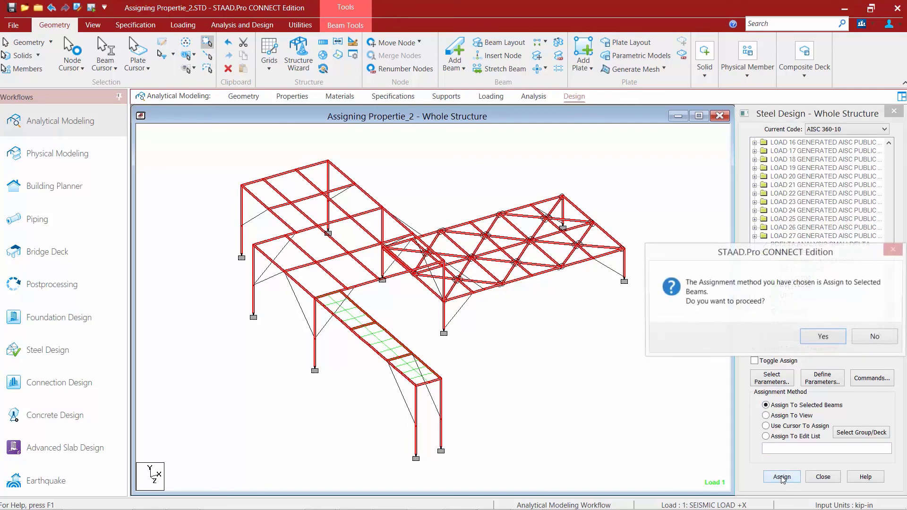
click(815, 338)
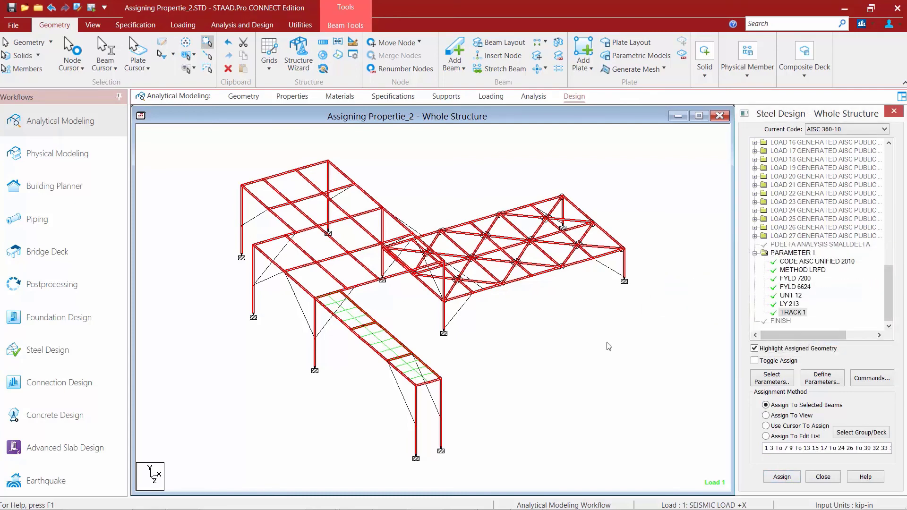